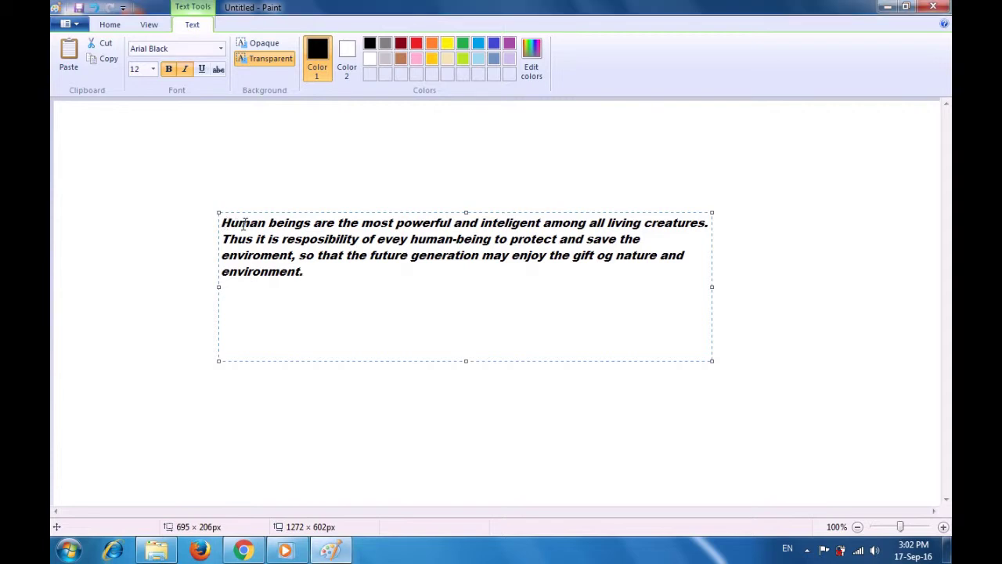
Change the font of the first sentence, "Human beings are the most powerful...", to Bodoni MT Poster Compressed
left_click(223, 222)
key("shift+Right")
key("shift+Right")
key("shift+Right")
key("shift+Right")
key("shift+Right")
key("shift+Right")
key("shift+Right")
key("shift+Right")
key("shift+Right")
key("shift+Right")
key("shift+Right")
key("shift+Right")
key("shift+Right")
key("shift+Right")
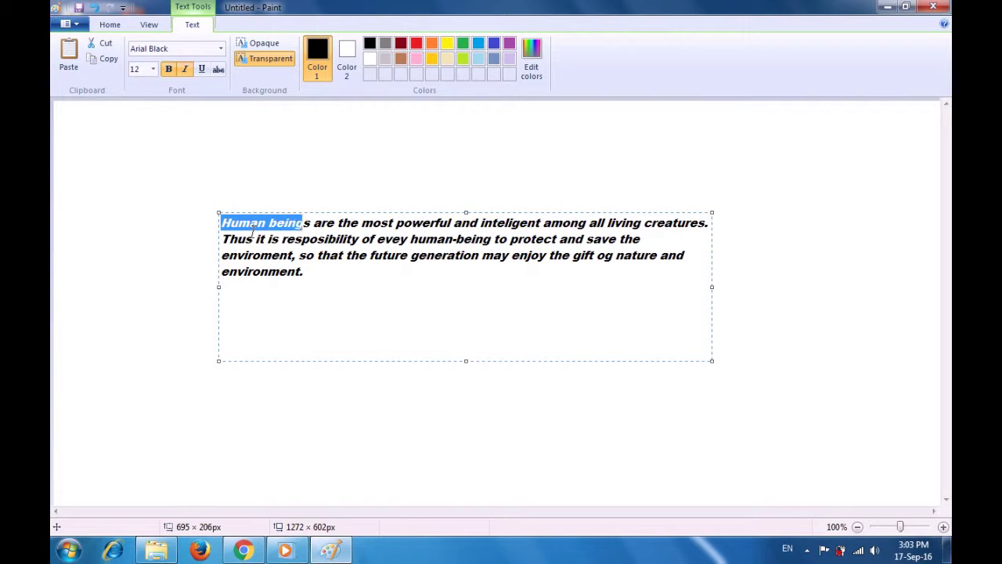
key("shift+Right")
key("shift+Right")
key("shift+Right")
key("shift+Right")
key("shift+Right")
key("shift+Right")
key("shift+Right")
key("shift+Right")
key("shift+Right")
key("shift+Right")
key("shift+Right")
key("shift+Right")
key("shift+Right")
key("shift+Right")
key("shift+Right")
key("shift+Right")
key("shift+Right")
key("shift+Right")
key("shift+Right")
key("shift+Right")
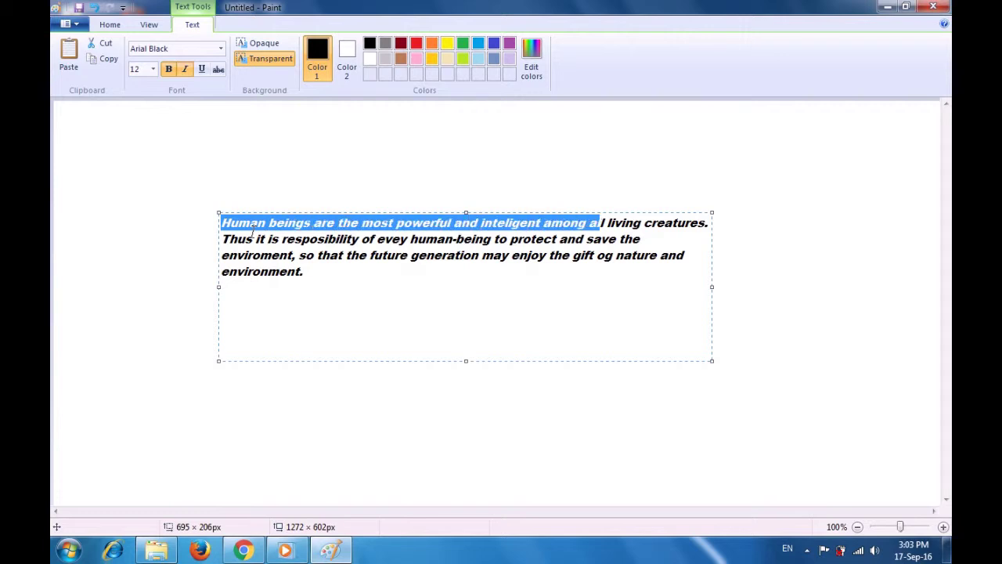
key("shift+Right")
key("shift+Right")
key("shift+Right")
key("shift+Right")
key("shift+Right")
key("shift+Right")
key("shift+Right")
key("shift+Right")
key("shift+Right")
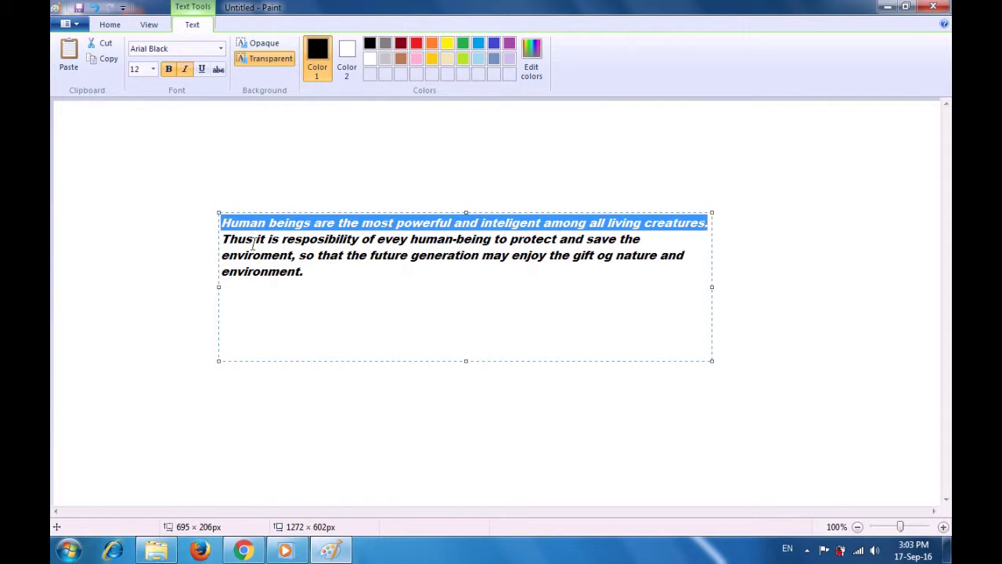
left_click(220, 50)
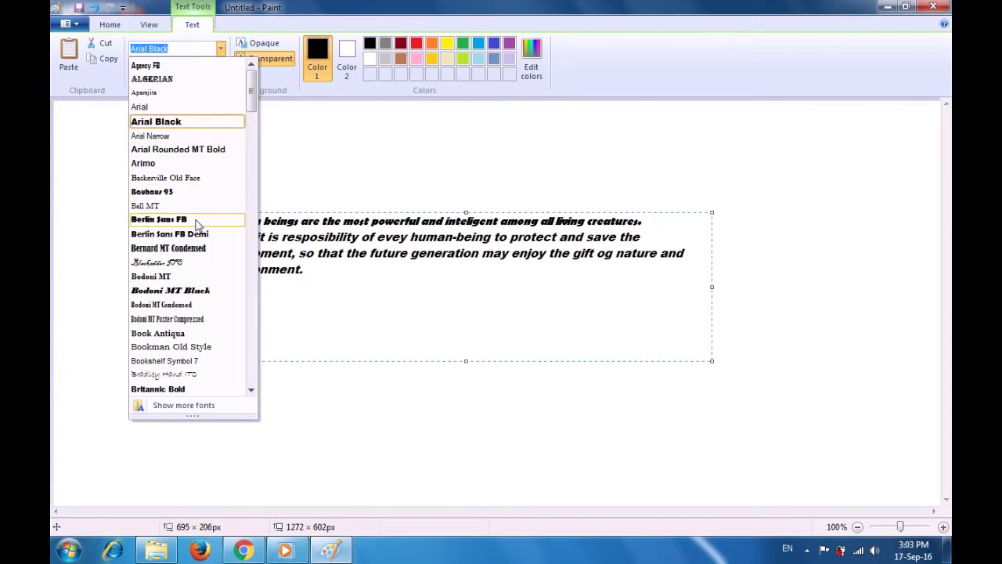
left_click(178, 319)
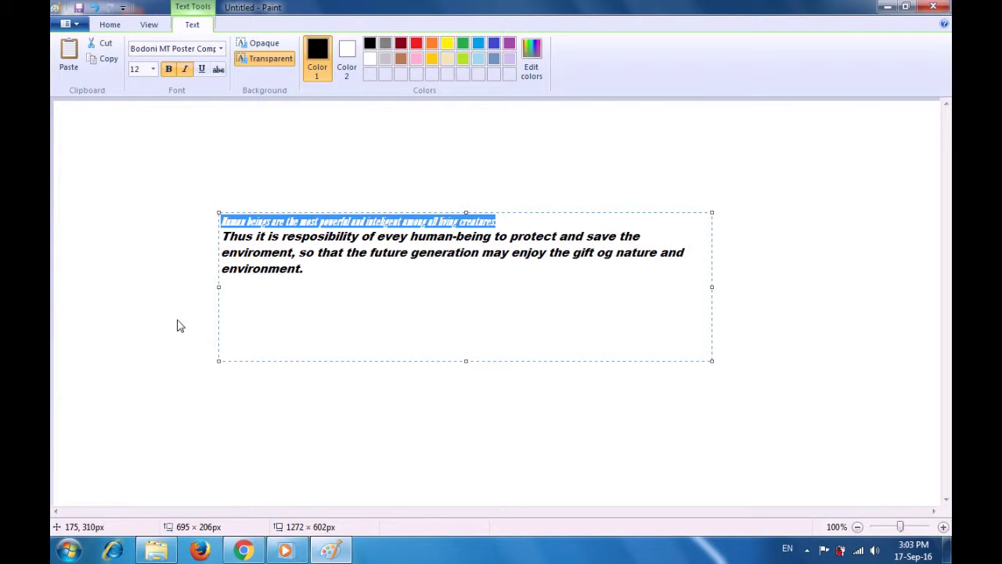
left_click(277, 267)
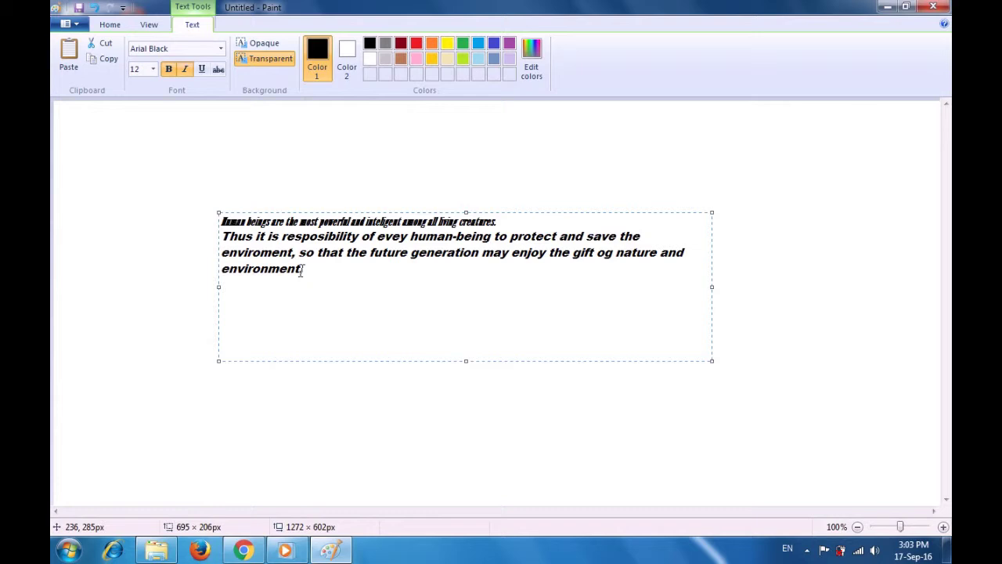
Change the font of the second line, from "Thus it is" to "save the", to Bradley Hand ITC
left_click(224, 236)
left_click_drag(223, 237, 640, 236)
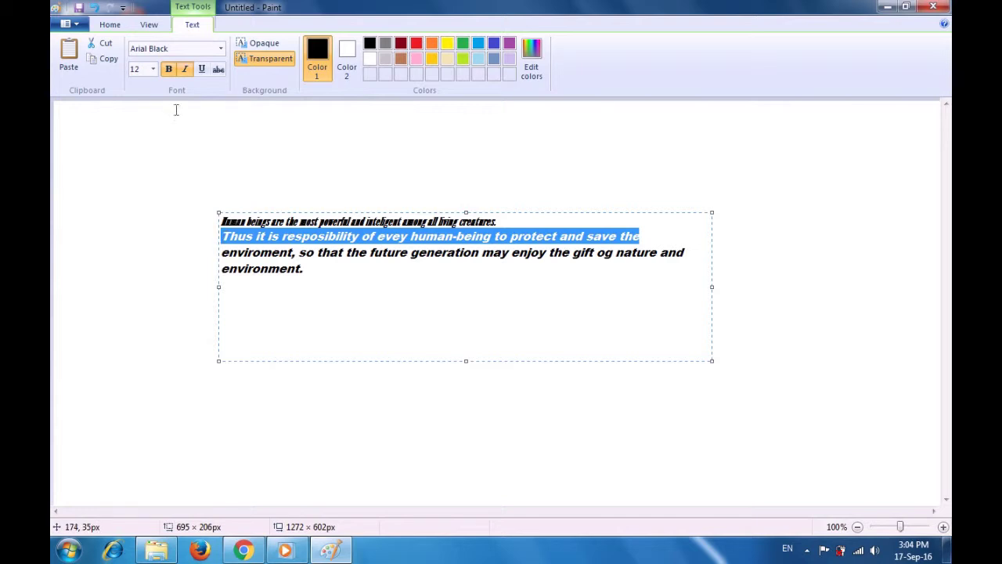
left_click(220, 47)
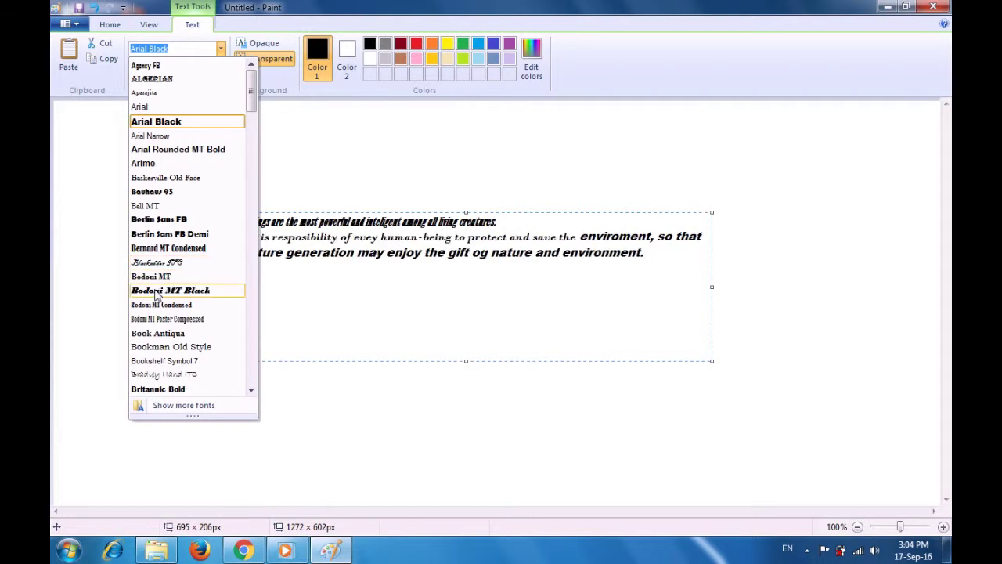
left_click(160, 375)
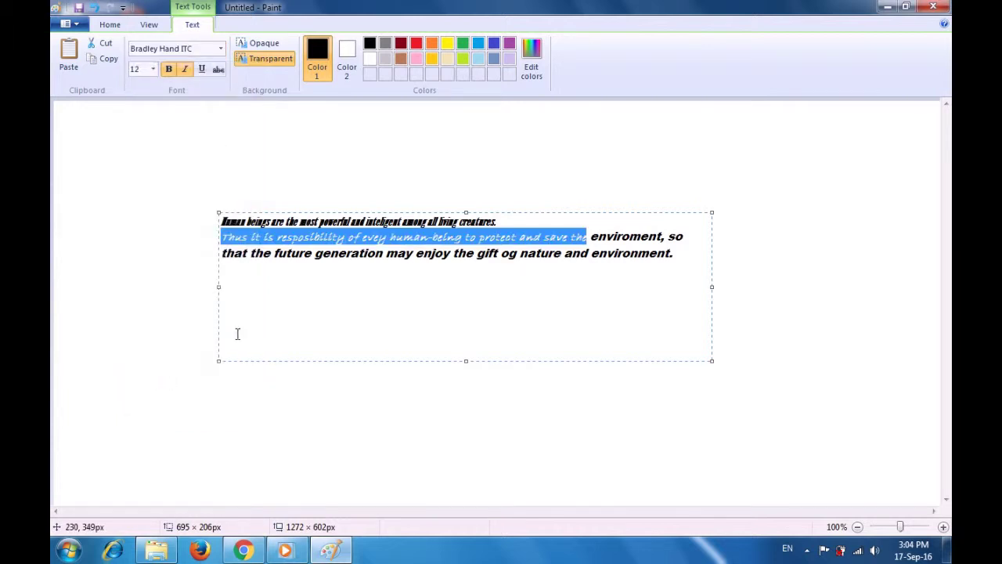
left_click(306, 262)
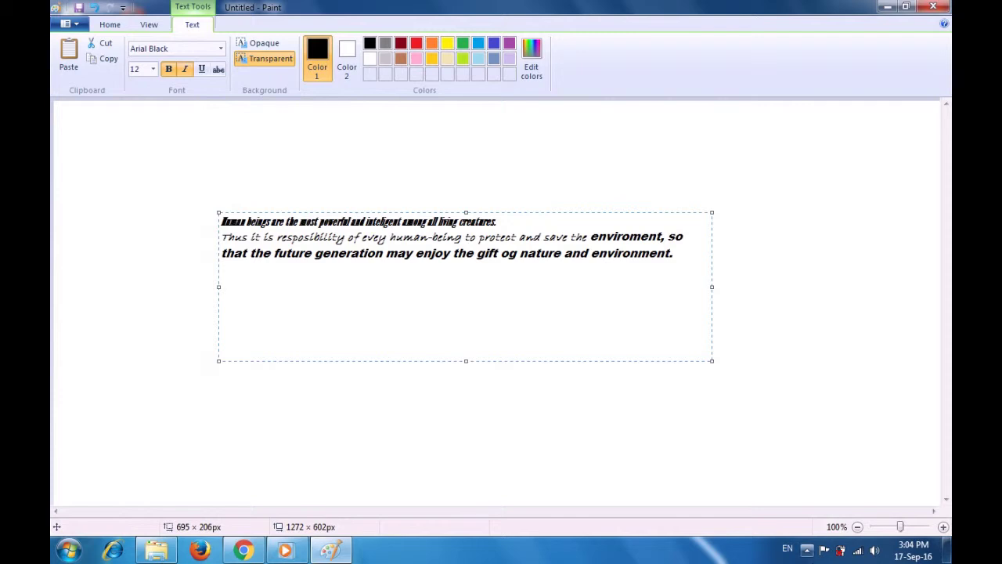
left_click(807, 551)
Set the font size of the second line, from "Thus it is" to "enviroment, so", to 26
left_click(222, 237)
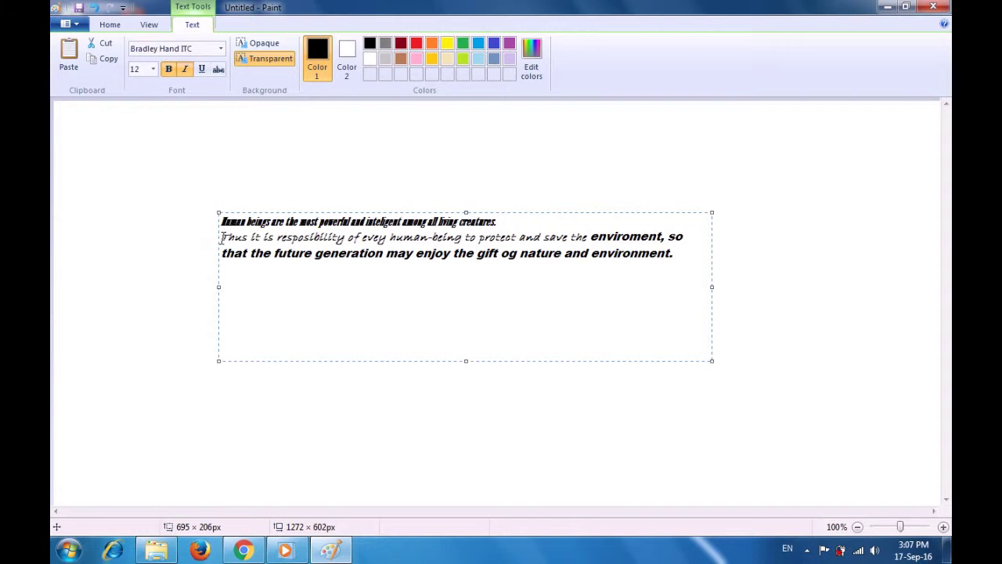
left_click_drag(221, 237, 247, 237)
key("shift+Right")
key("shift+Right")
key("shift+Right")
key("shift+Right")
key("shift+Right")
key("shift+Right")
key("shift+Right")
key("shift+Right")
key("shift+Right")
key("shift+Right")
key("shift+Right")
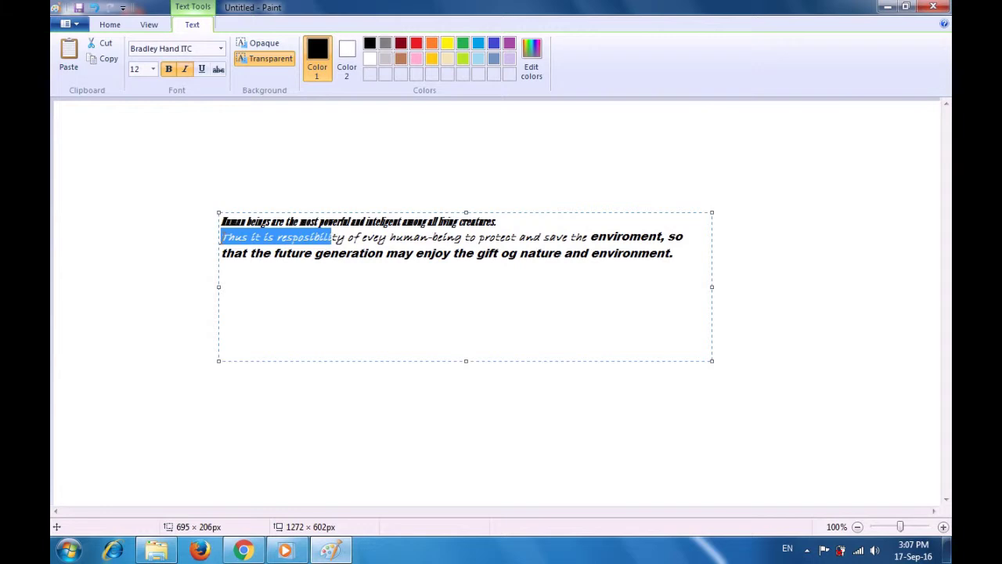
key("shift+Right")
key("shift+Right")
key("shift+Right")
key("shift+Right")
key("shift+Right")
key("shift+Right")
key("shift+Right")
key("shift+Right")
key("shift+Right")
key("shift+Right")
key("shift+Right")
key("shift+Right")
key("shift+Right")
key("shift+Right")
key("shift+Right")
key("shift+Right")
key("shift+Right")
key("shift+Right")
key("shift+Right")
key("shift+Right")
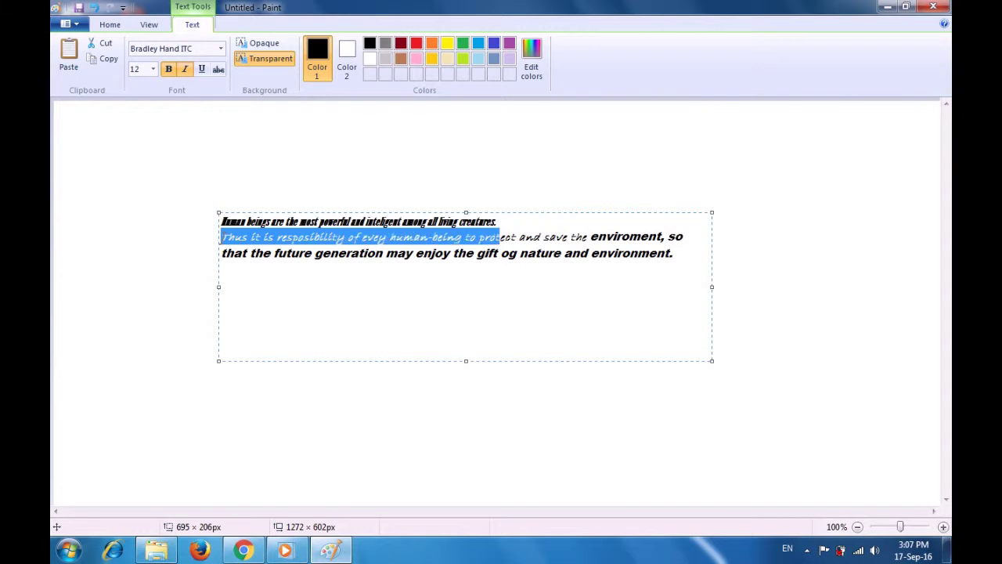
key("shift+Right")
key("shift+Right")
key("shift+Right")
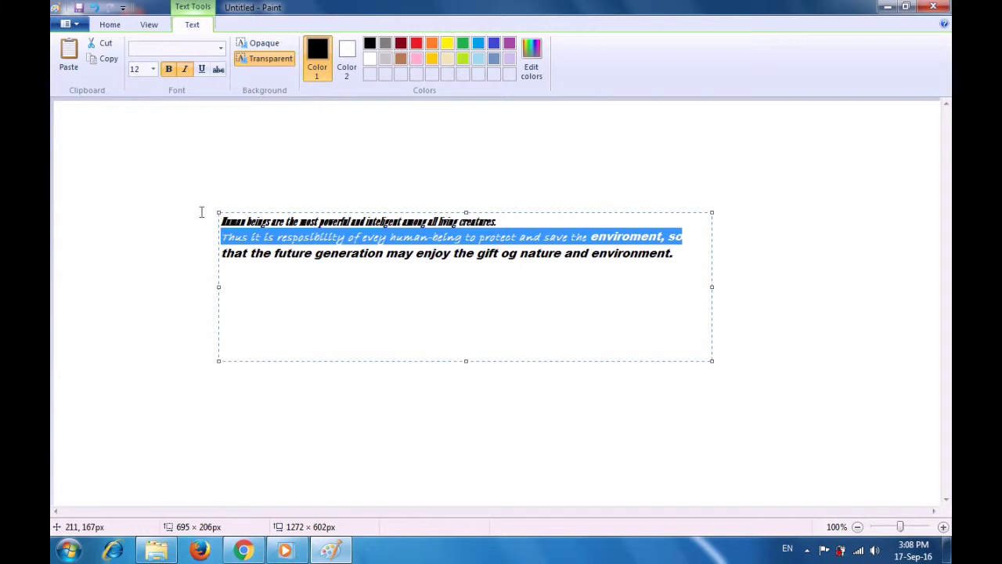
left_click(154, 69)
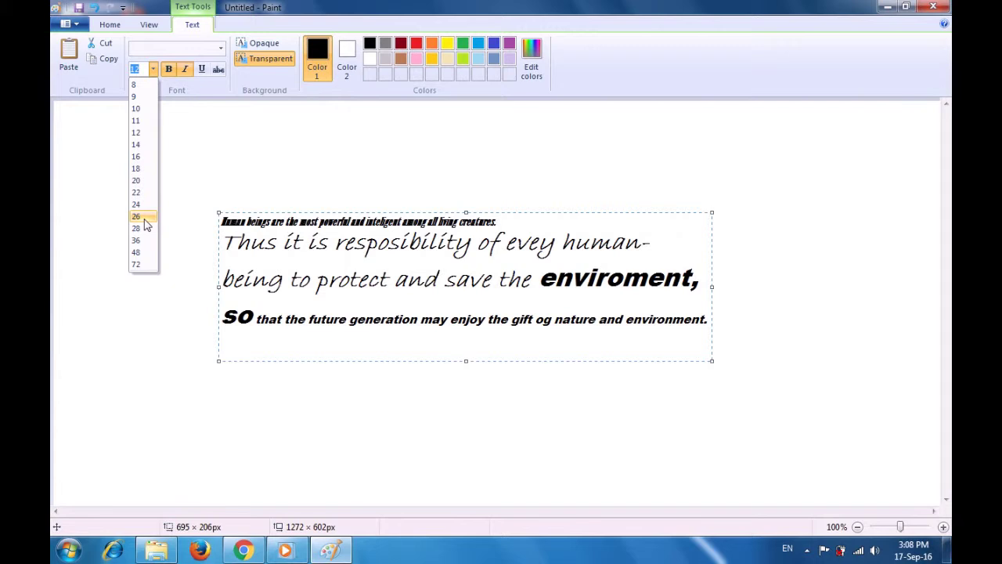
left_click(146, 225)
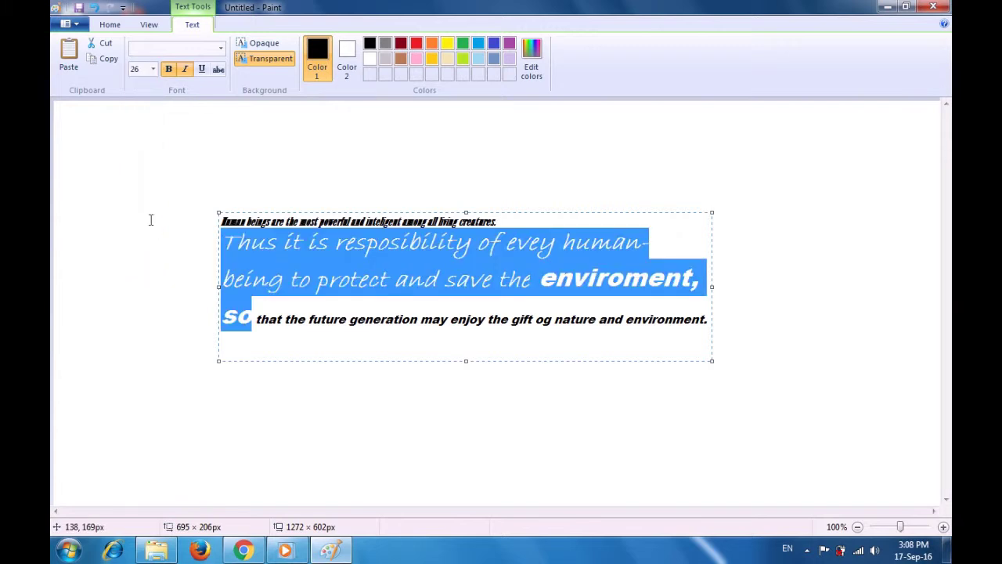
left_click(285, 288)
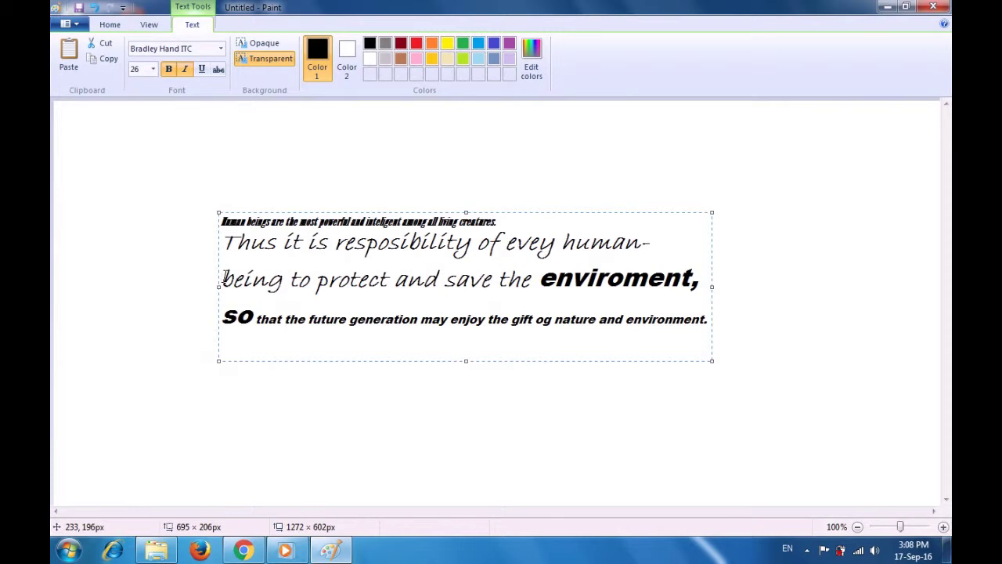
Set the font size of the third line, from "being to protect" to "enviroment,", to 20
left_click_drag(223, 277, 699, 280)
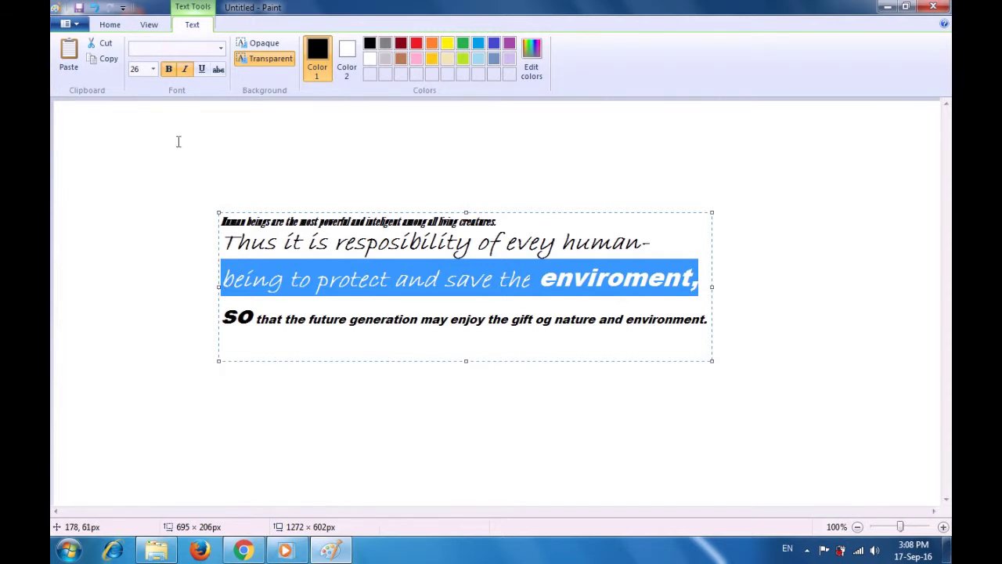
left_click(152, 70)
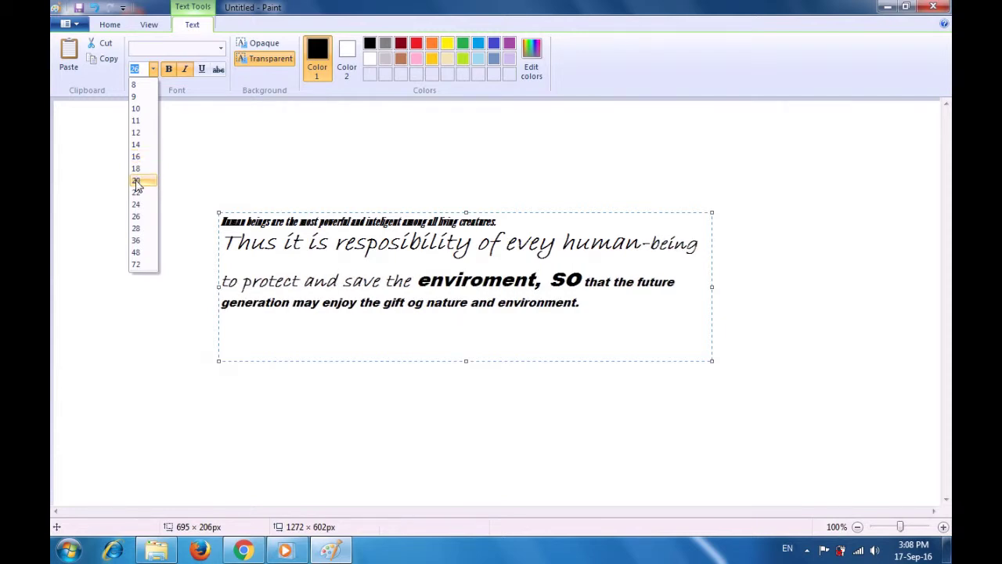
left_click(136, 182)
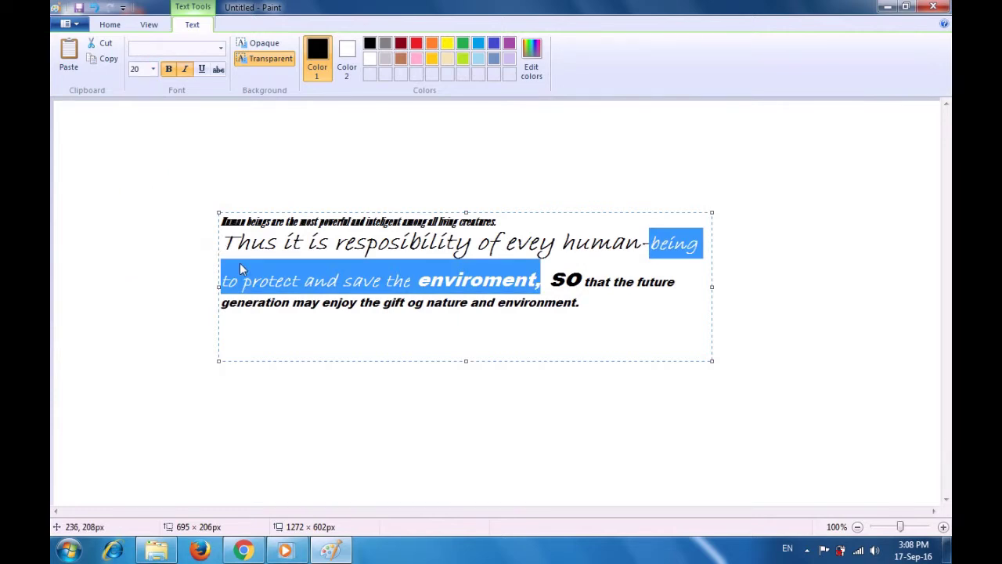
left_click(261, 298)
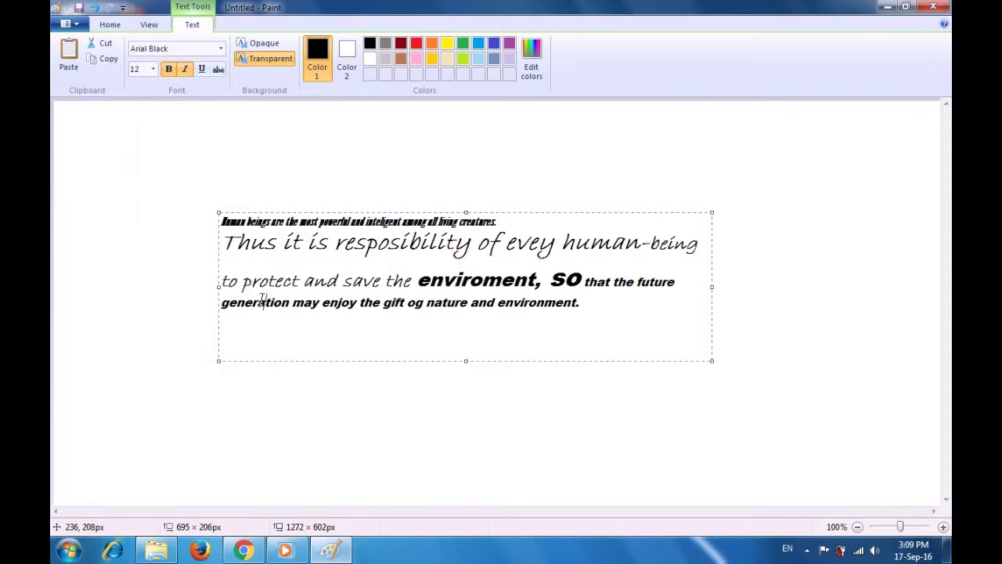
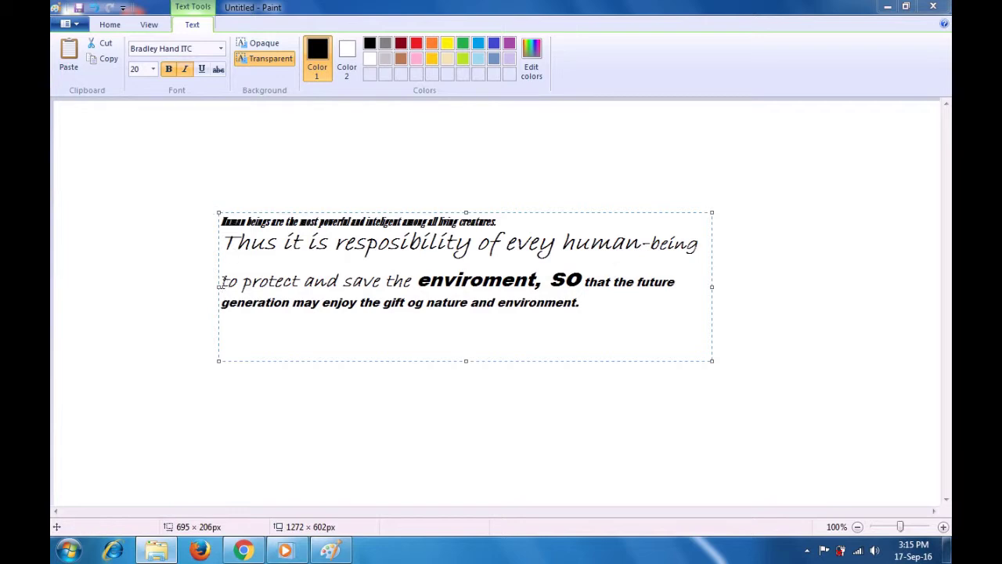
Remove the italic style from the third line, "to protect and save the enviroment, so that the future"
key("Left")
key("Left")
key("Left")
key("Left")
key("Left")
key("Left")
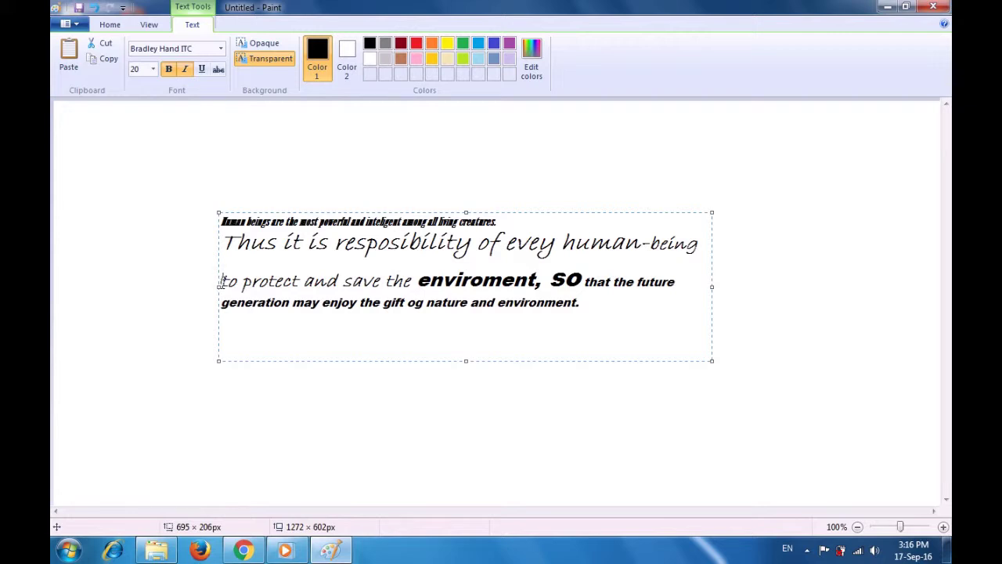
left_click_drag(222, 281, 674, 282)
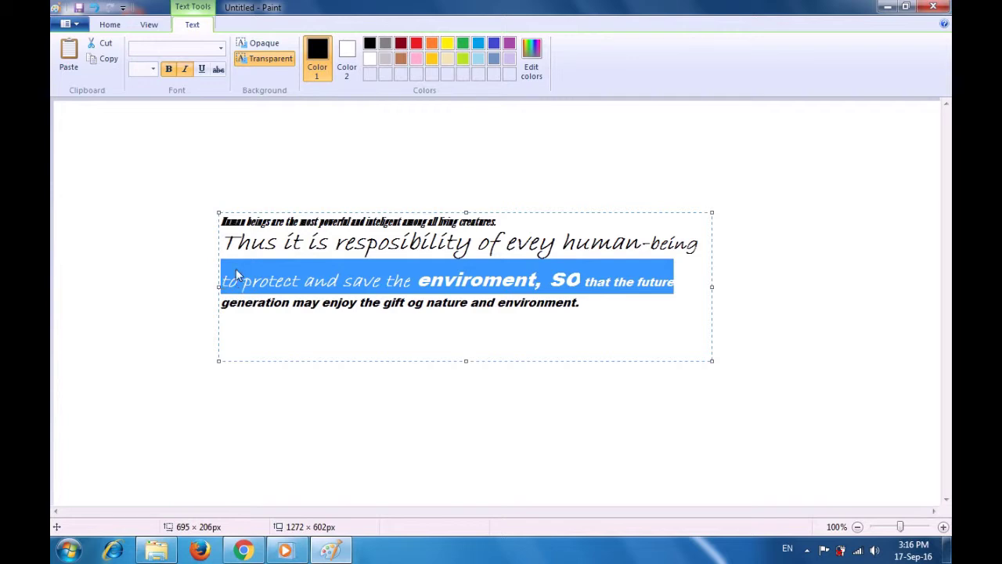
left_click(187, 75)
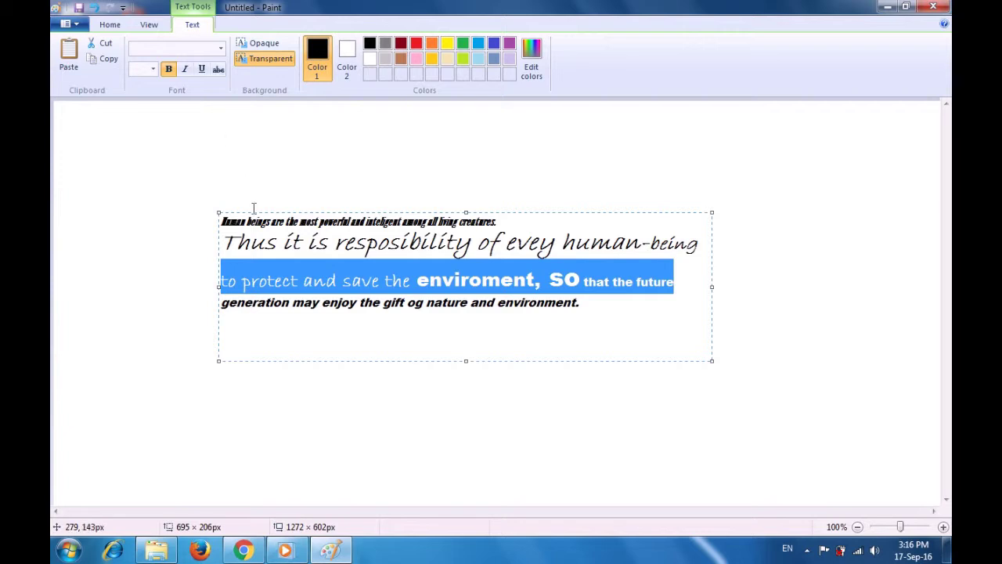
left_click(287, 300)
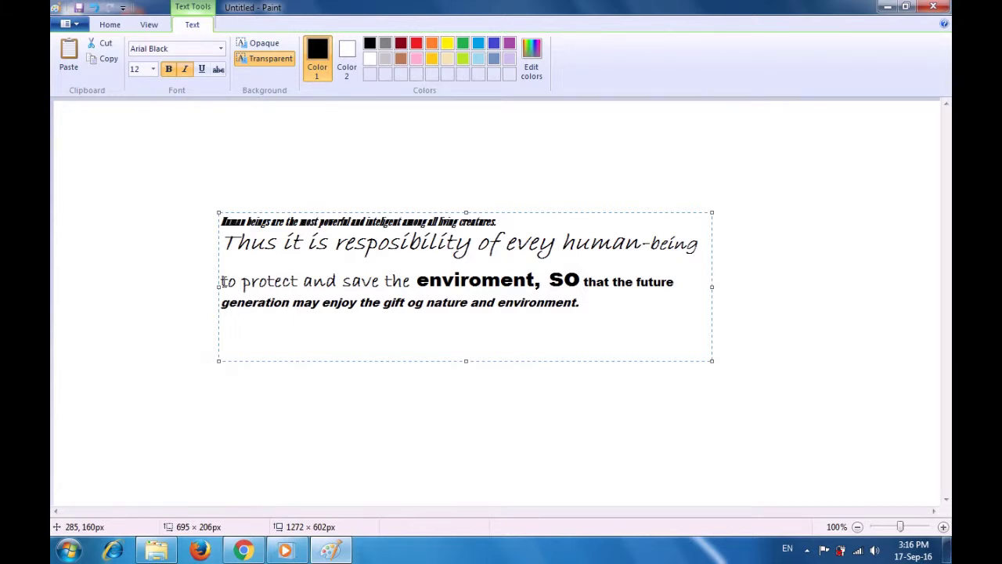
Reapply italic to the third line from "protect" through "that the future", leaving out the word "to"
left_click(224, 281)
left_click(312, 281)
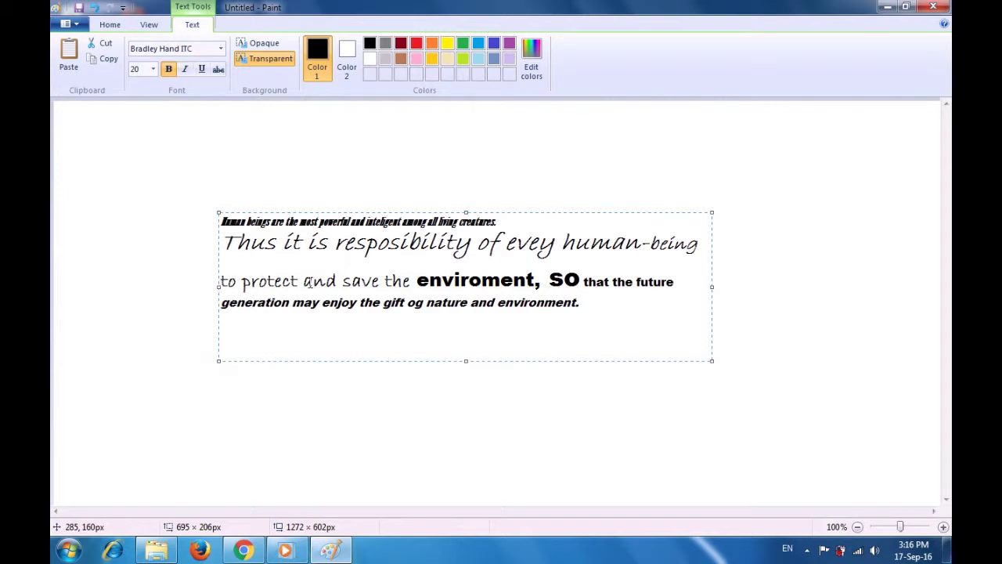
left_click(238, 282)
left_click_drag(237, 282, 673, 282)
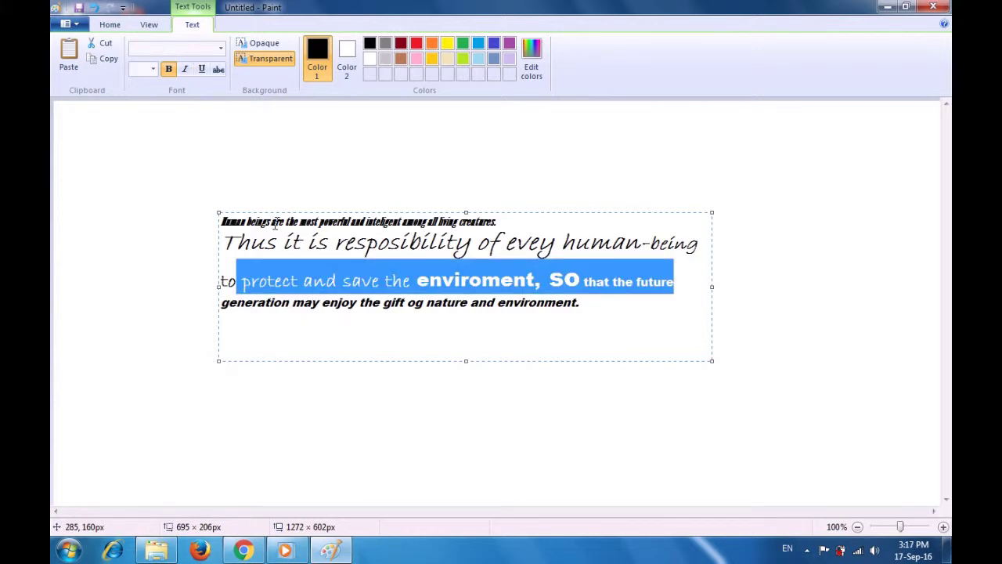
left_click(185, 70)
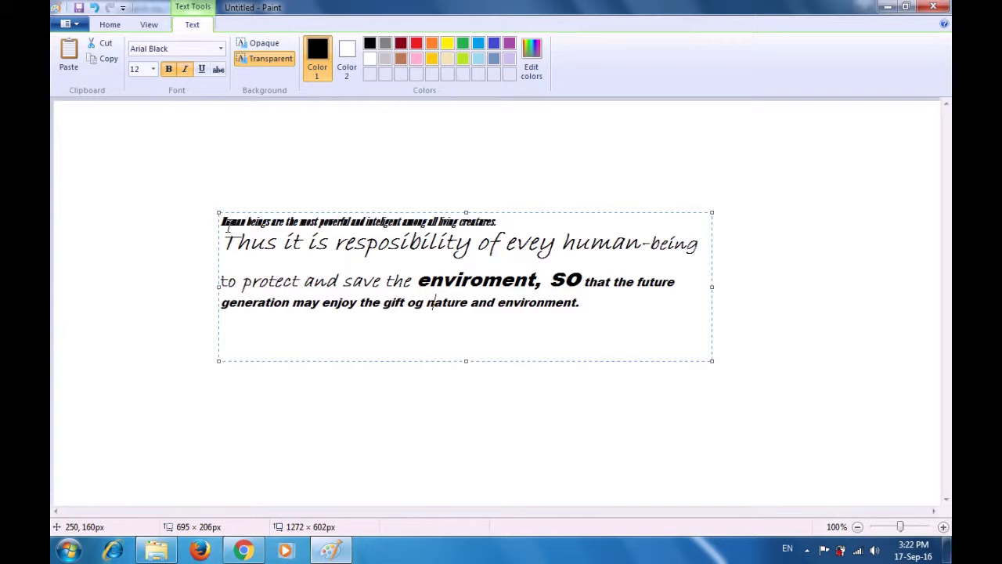
Underline the entire paragraph in the text box
left_click(220, 222)
key("shift+End")
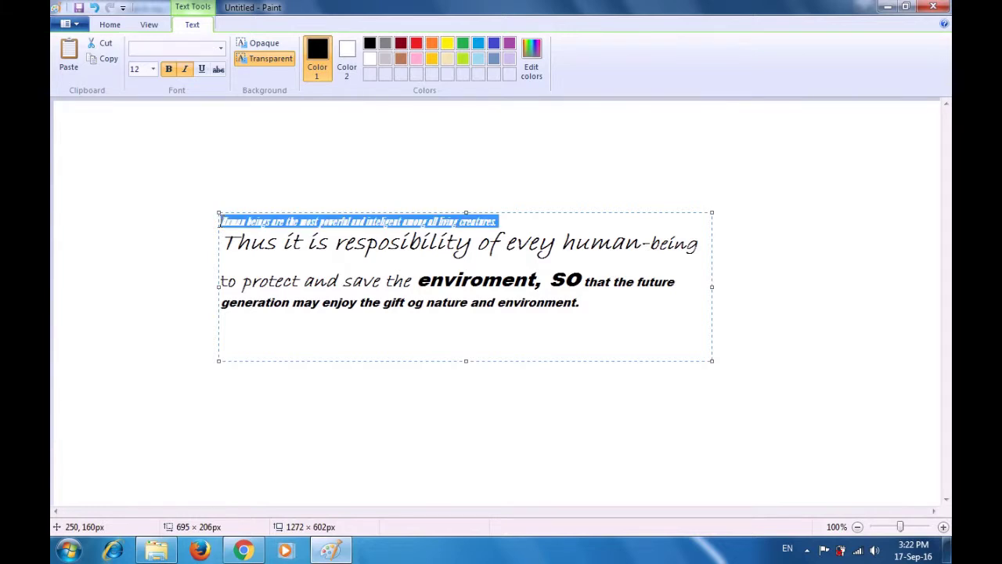
key("shift+Down")
key("shift+Down")
key("shift+Down")
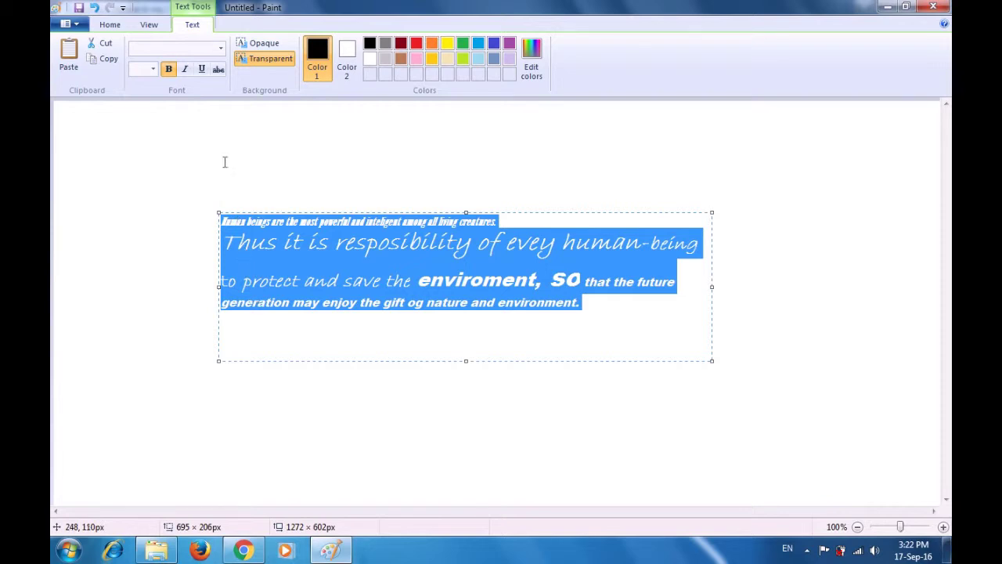
left_click(201, 70)
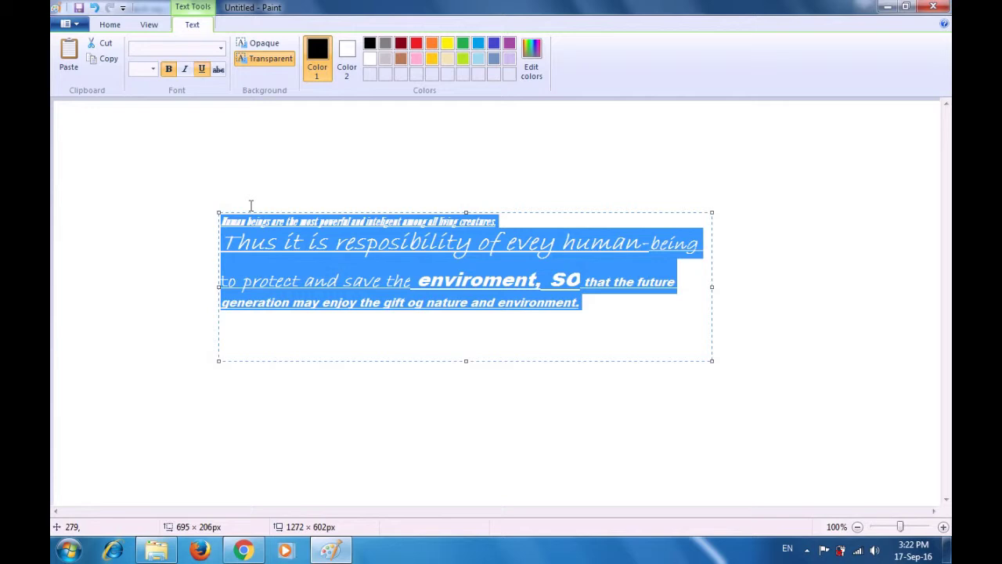
left_click(267, 287)
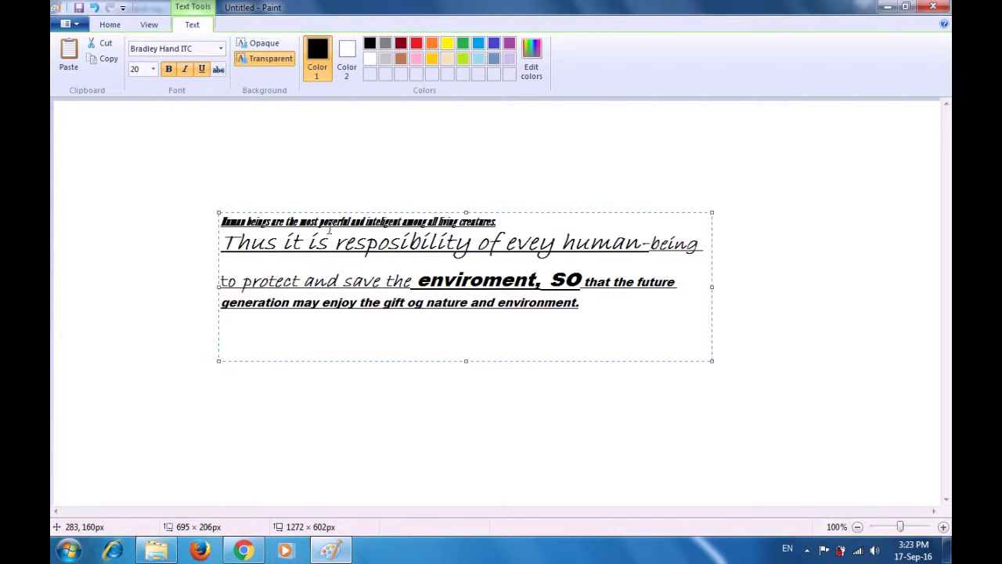
Remove the underline from all the text in the text box
key("ctrl+a")
key("ctrl+z")
key("ctrl+a")
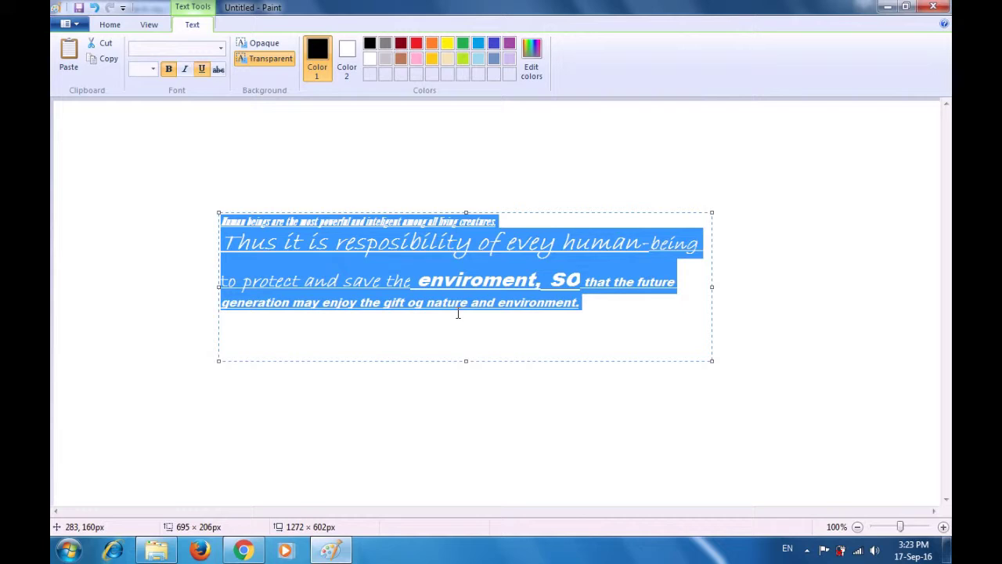
key("ctrl+u")
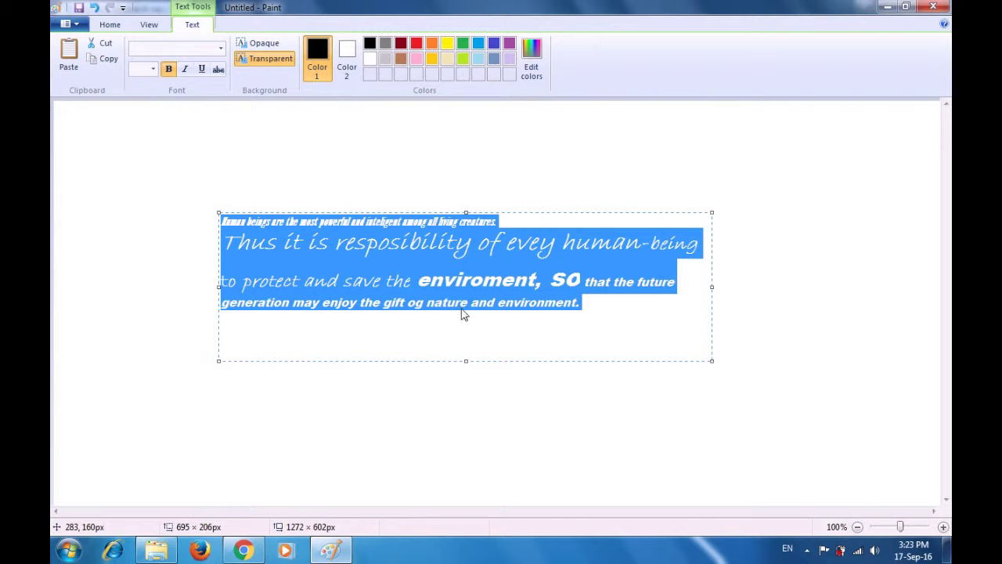
left_click(463, 308)
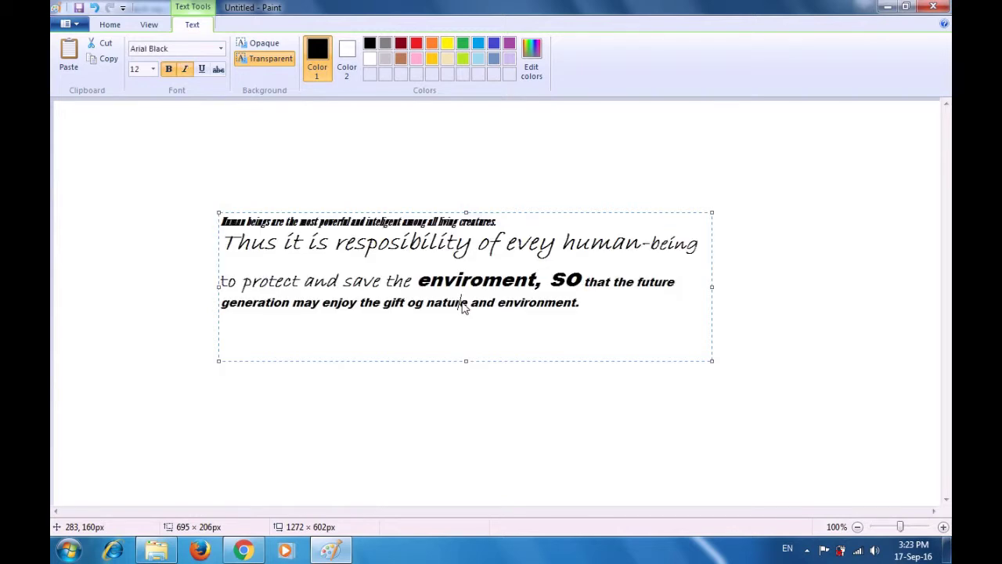